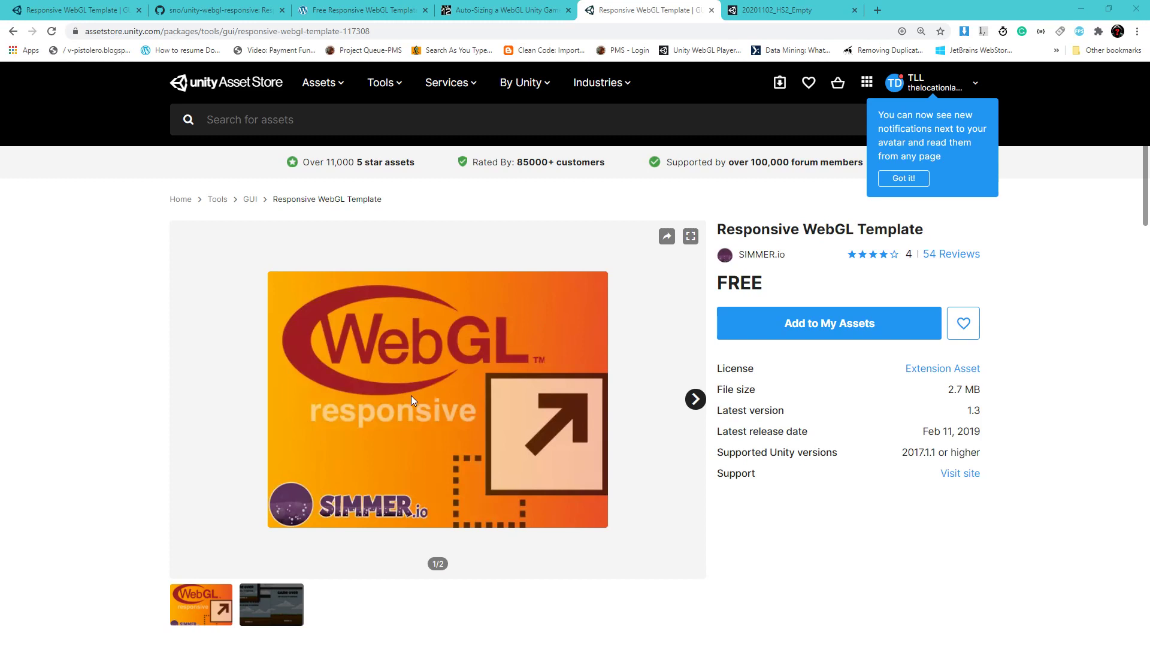
Reload the local WebGL build page, clear the console log, and bring up Chrome's zoom controls
{"action": "left_click", "coordinate": [756, 11]}
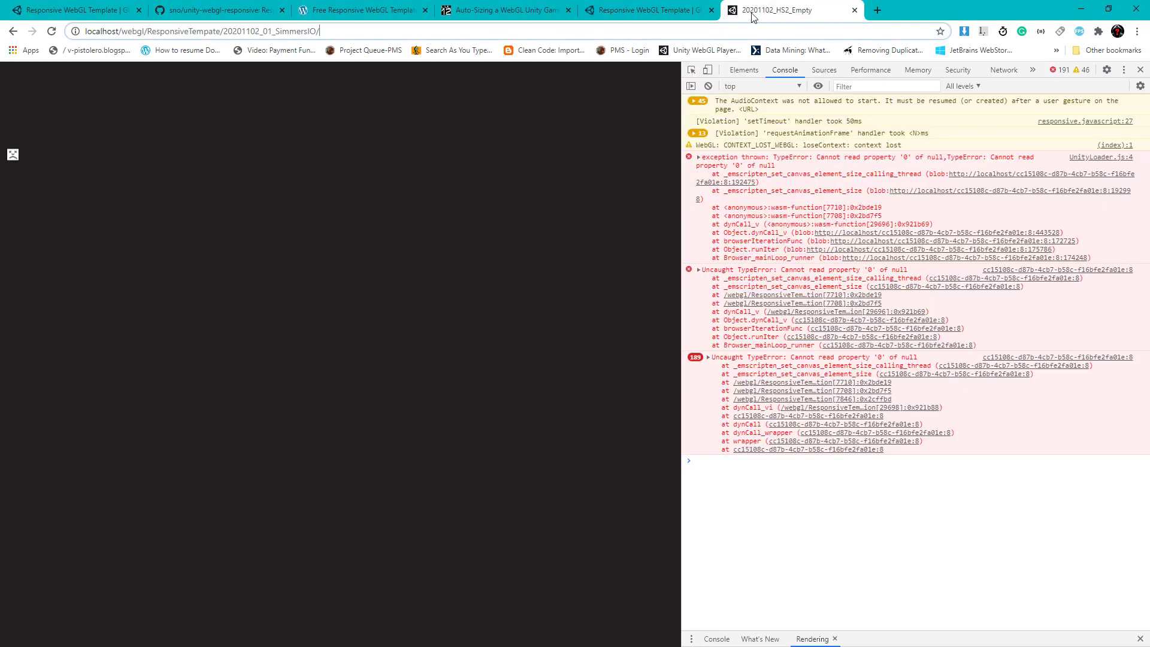
{"action": "key", "text": "F5"}
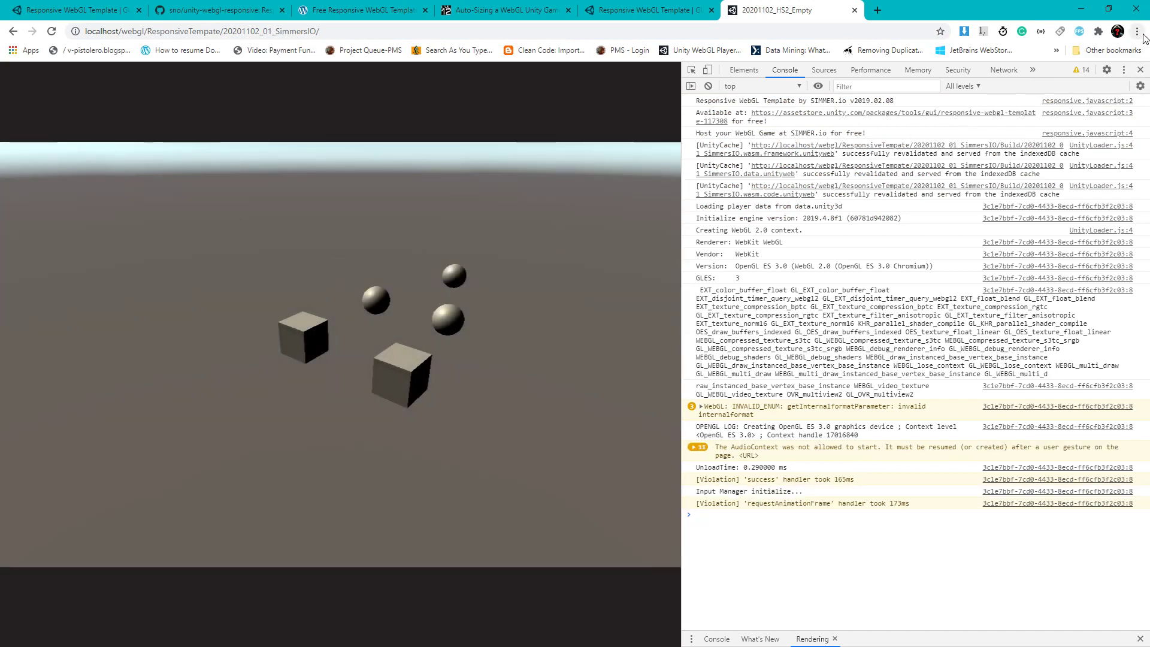
{"action": "key", "text": "ctrl+l"}
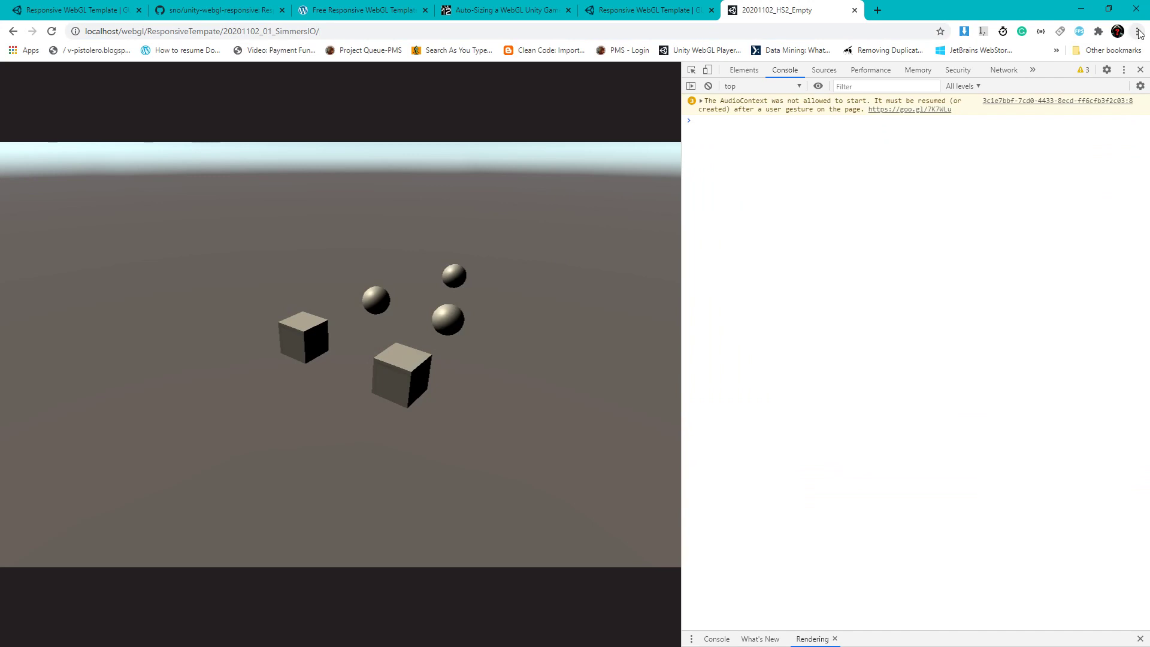
{"action": "left_click", "coordinate": [1137, 30]}
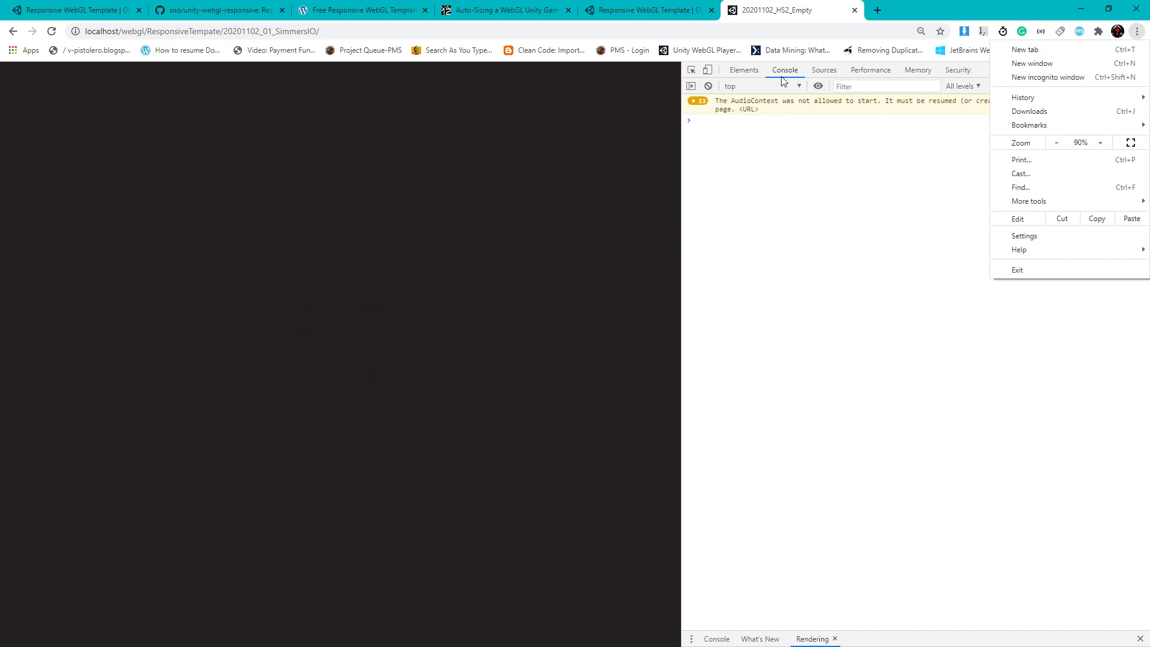
Switch DevTools to Sources and zoom the page back to 100%, rendering the scene again
{"action": "left_click", "coordinate": [823, 72]}
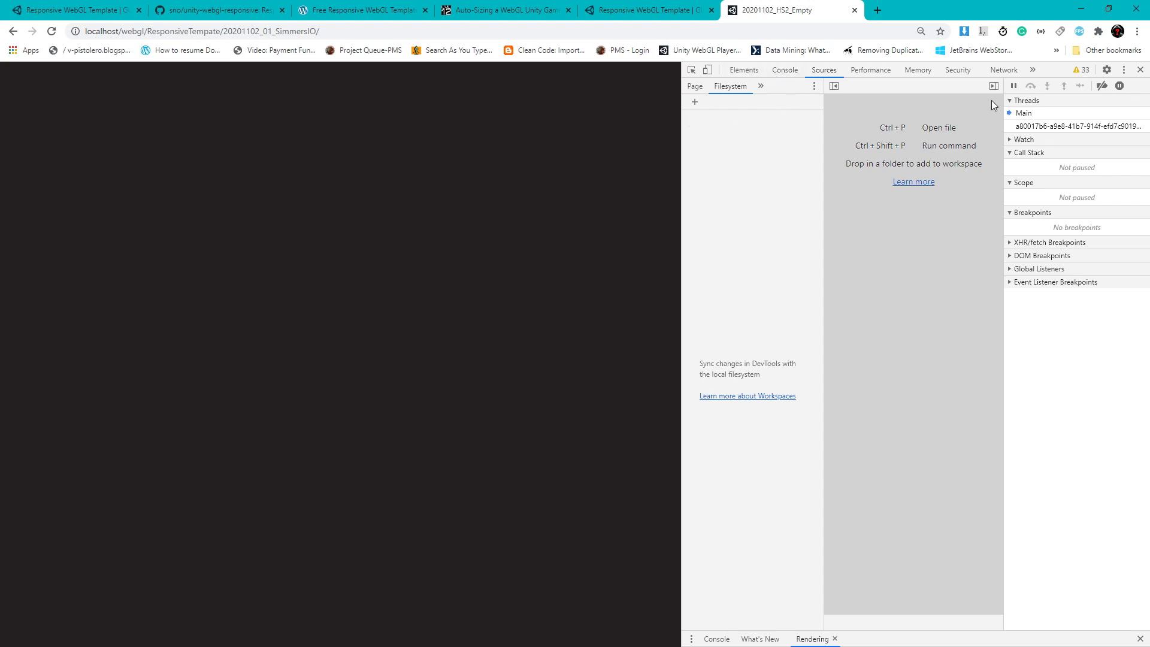
{"action": "left_click", "coordinate": [1137, 31]}
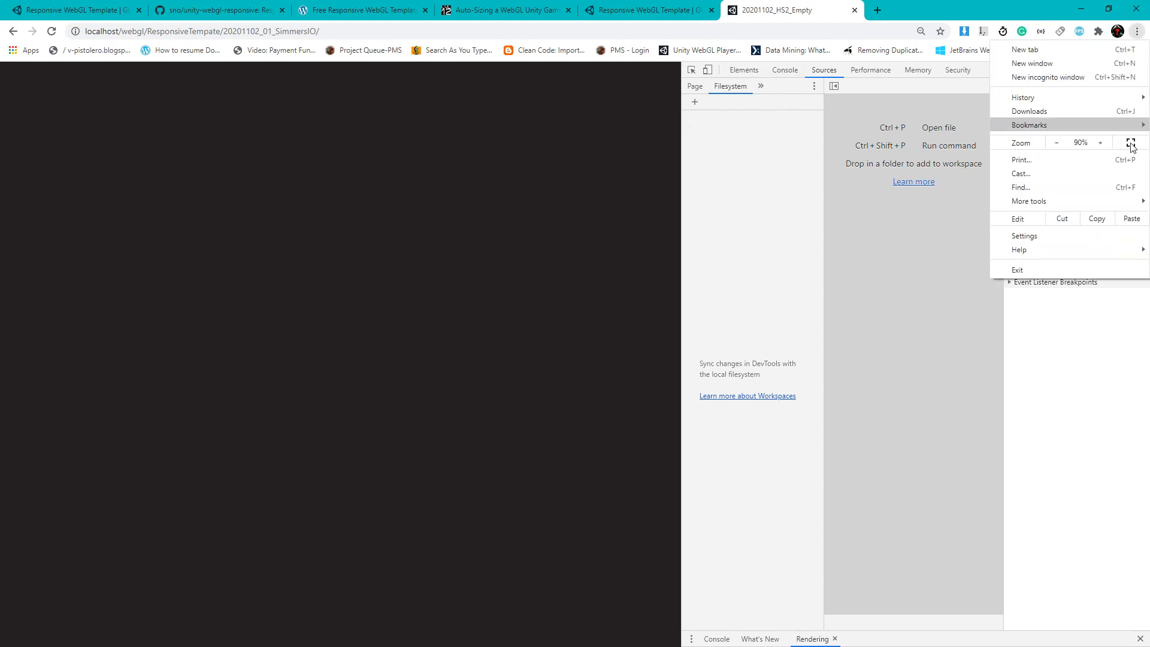
{"action": "left_click", "coordinate": [1101, 143]}
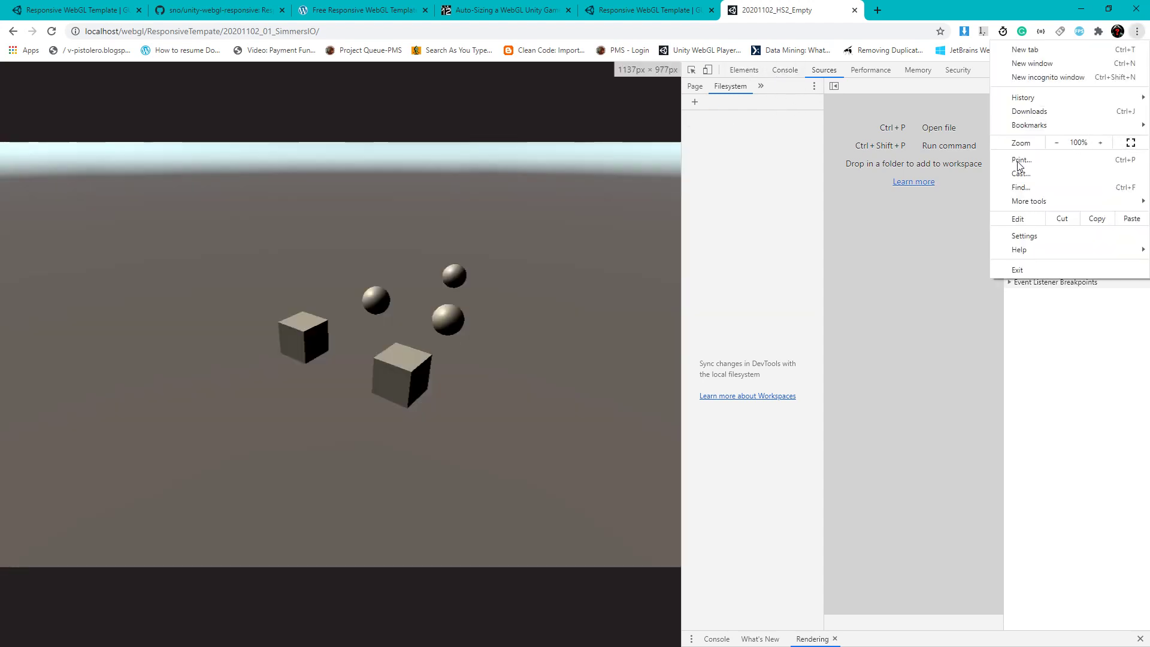
{"action": "right_click", "coordinate": [372, 137]}
Select the canvas element, then zoom out to 90%, shrinking the canvas to 1×1
{"action": "left_click", "coordinate": [411, 272]}
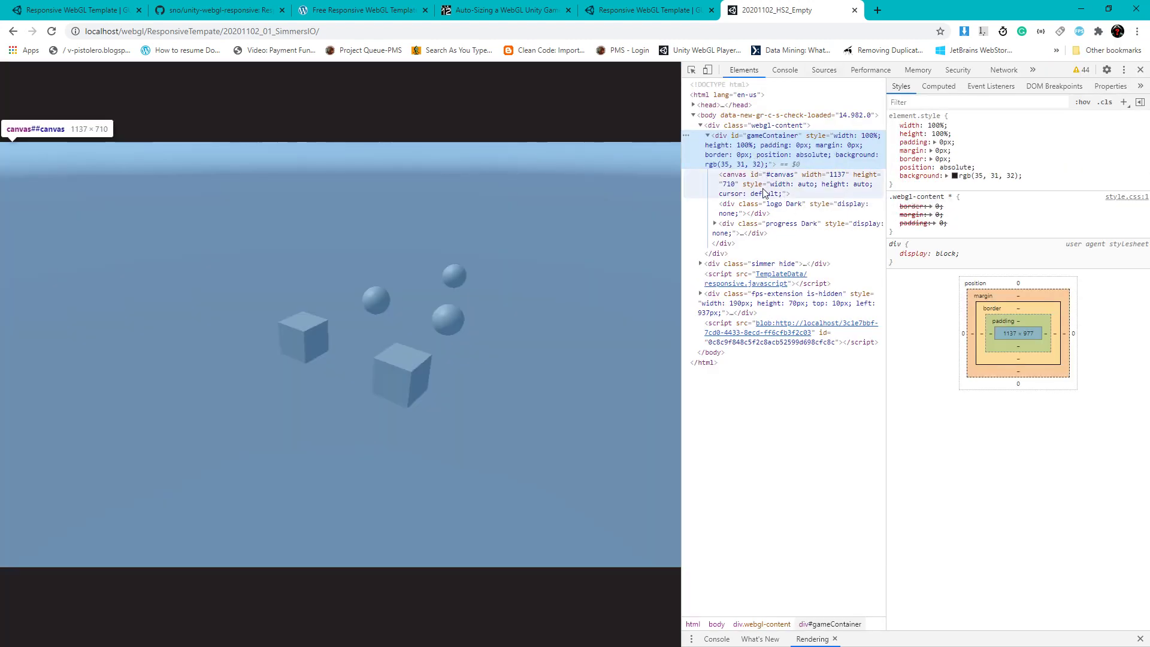
{"action": "left_click", "coordinate": [795, 193]}
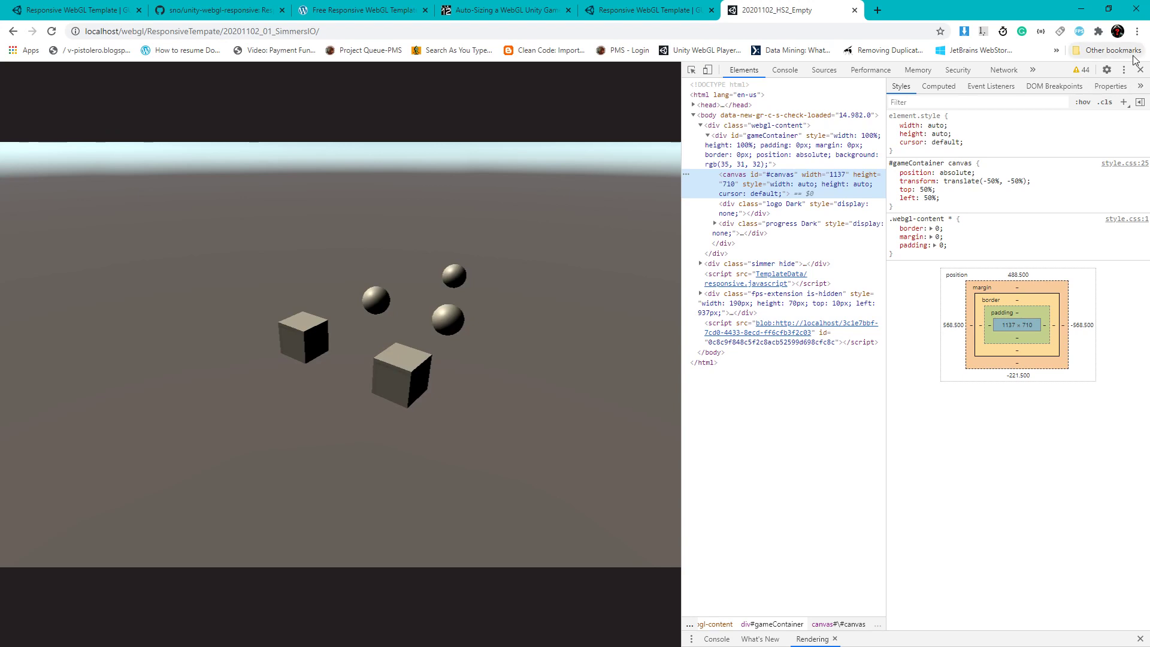
{"action": "left_click", "coordinate": [1137, 31]}
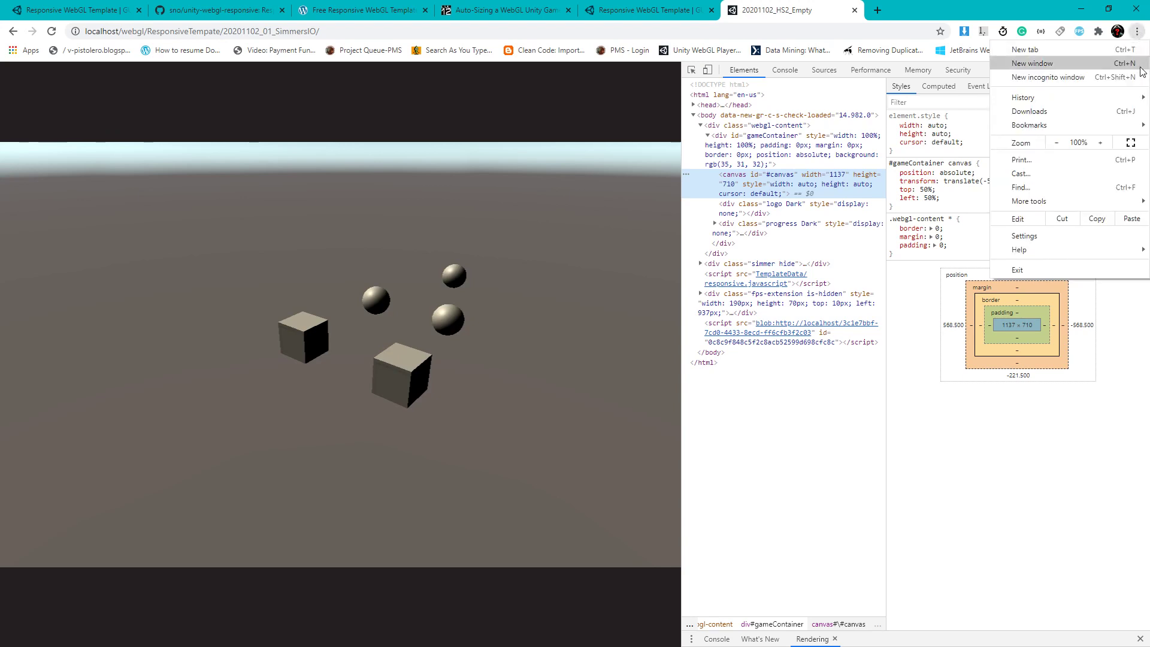
{"action": "left_click", "coordinate": [1057, 142]}
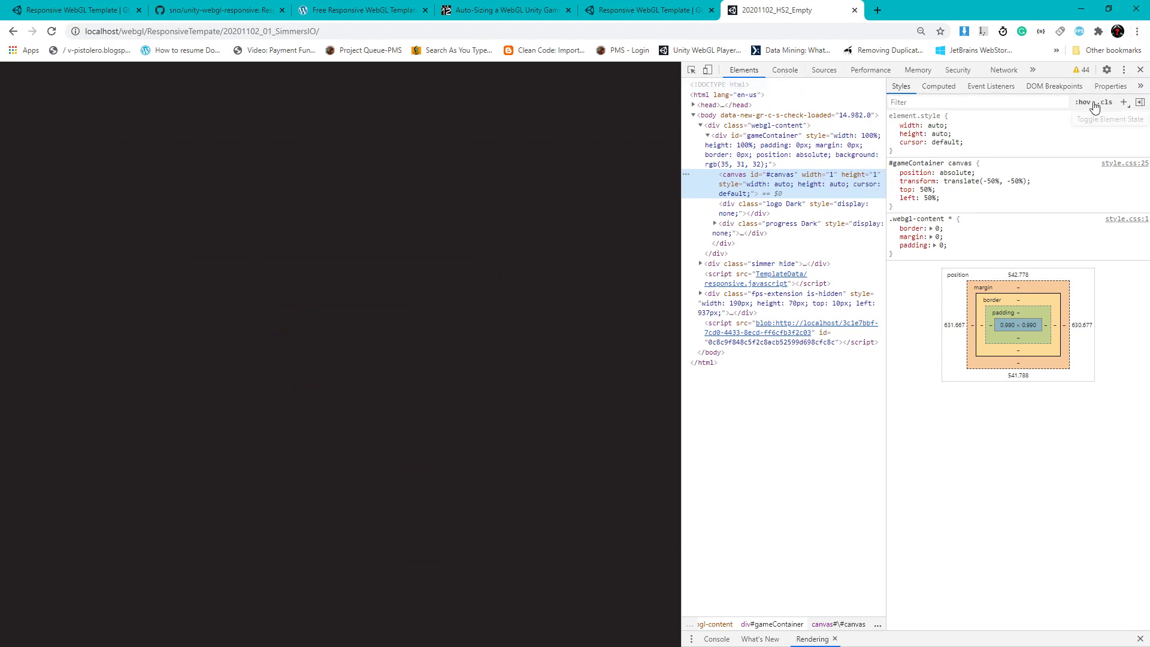
Zoom the page from 90% to 100% and then 110%, ballooning the canvas to 16366×10243
{"action": "left_click", "coordinate": [1137, 32]}
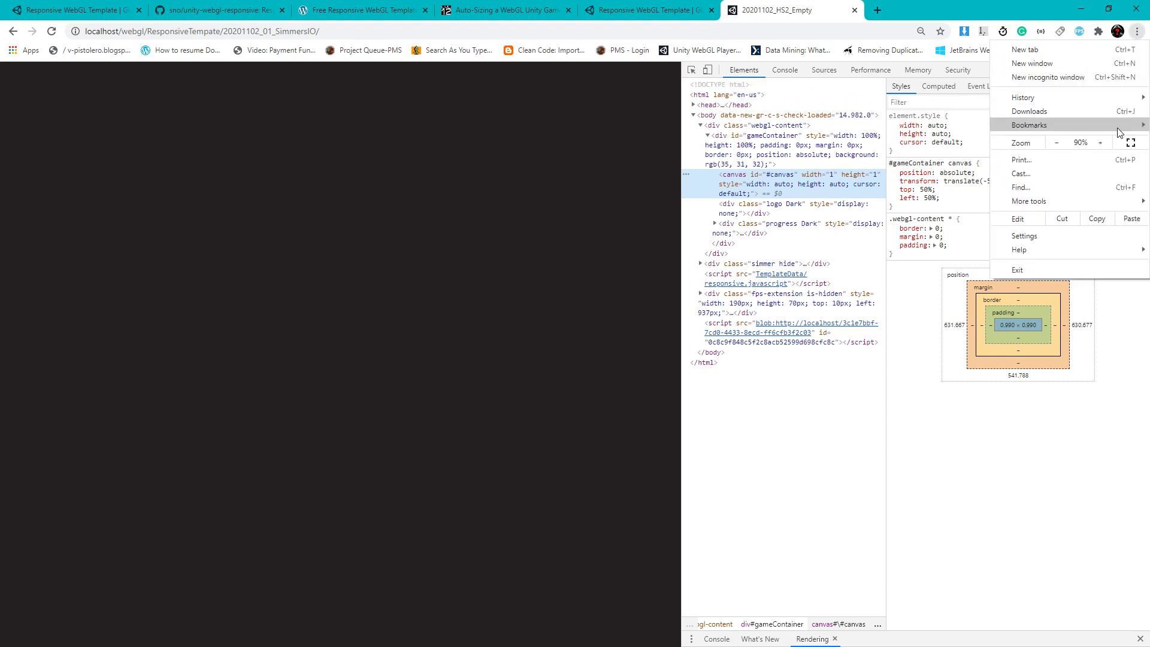
{"action": "left_click", "coordinate": [1105, 143]}
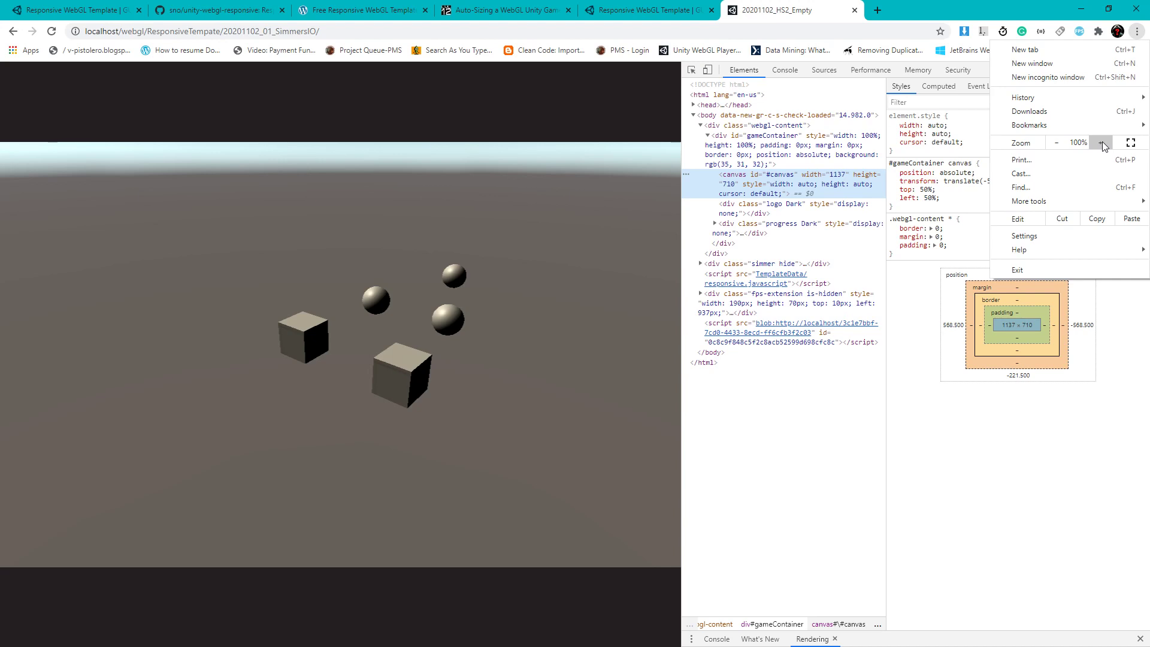
{"action": "left_click", "coordinate": [1103, 141]}
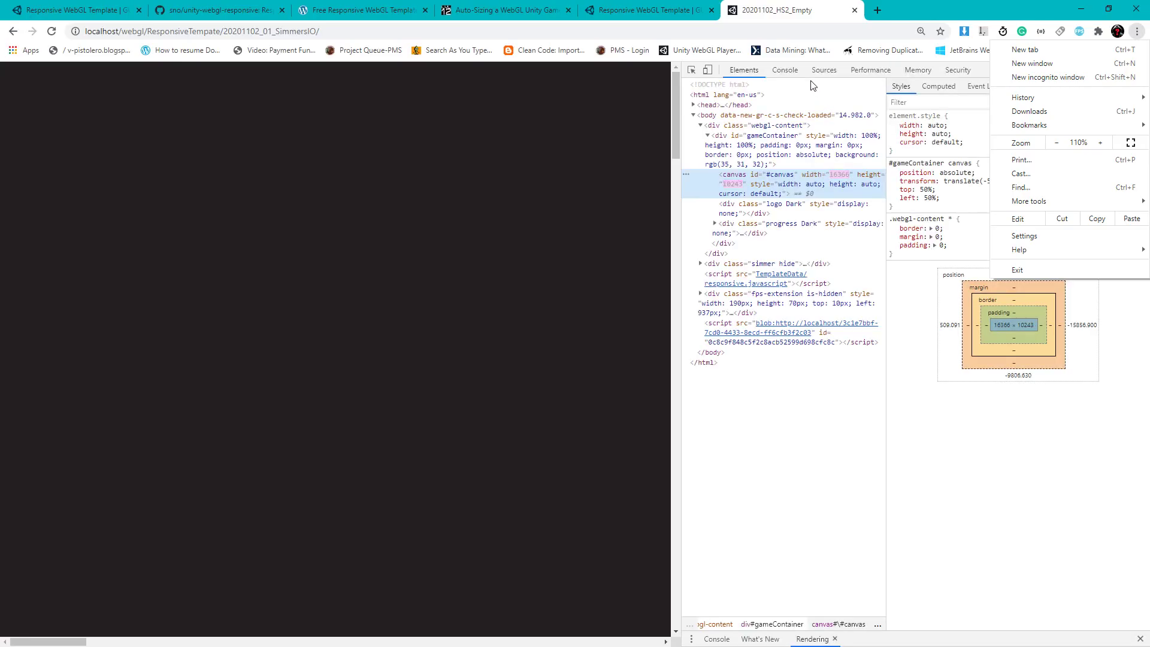
View the console's WebGL context-lost warning and repeated TypeError exceptions
{"action": "left_click", "coordinate": [790, 77]}
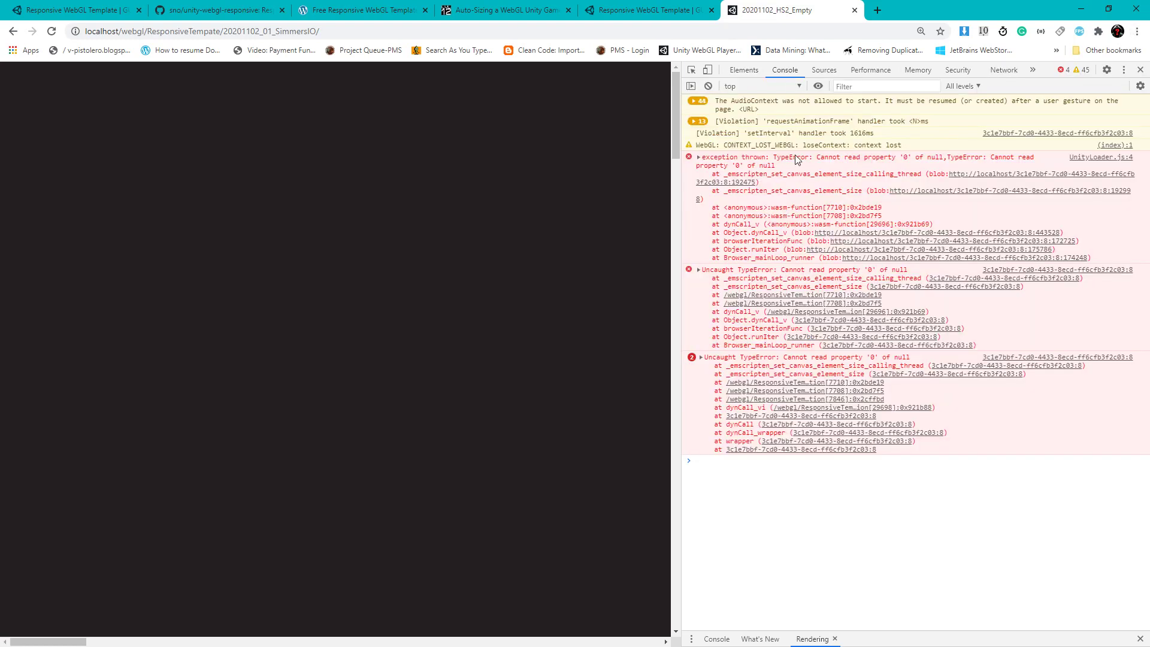